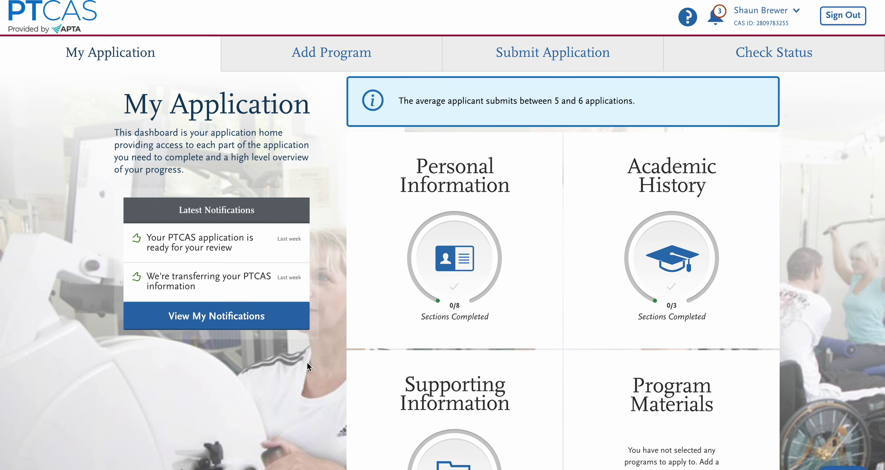
Go to the Economic/Educational/Environmental Factors section under the Personal Information card.
{"action": "scroll", "coordinate": [307, 367], "scroll_direction": "down", "scroll_amount": 1}
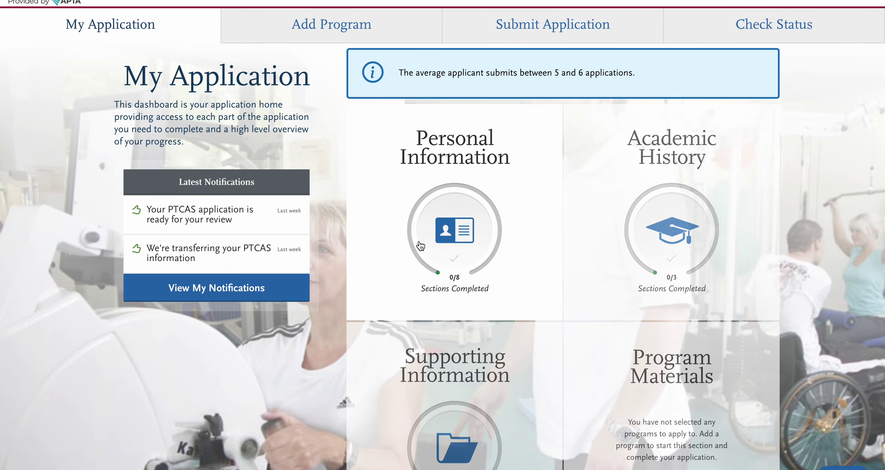
{"action": "left_click", "coordinate": [424, 221]}
{"action": "scroll", "coordinate": [530, 277], "scroll_direction": "down", "scroll_amount": 4}
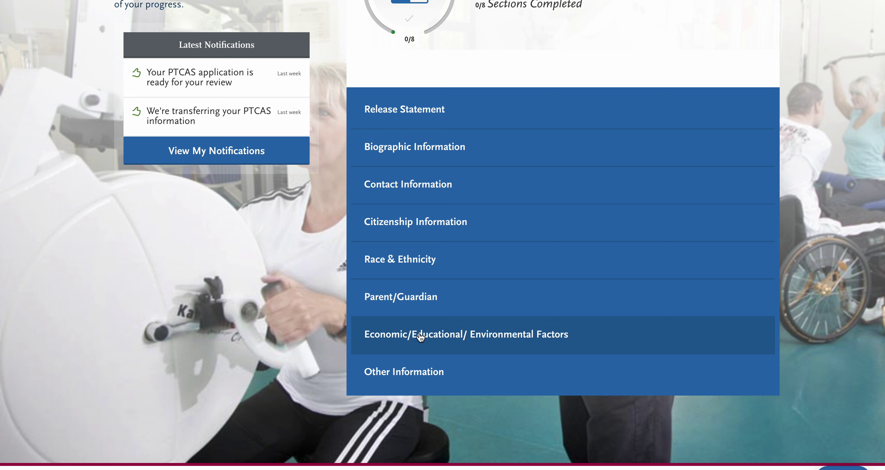
{"action": "left_click", "coordinate": [462, 342]}
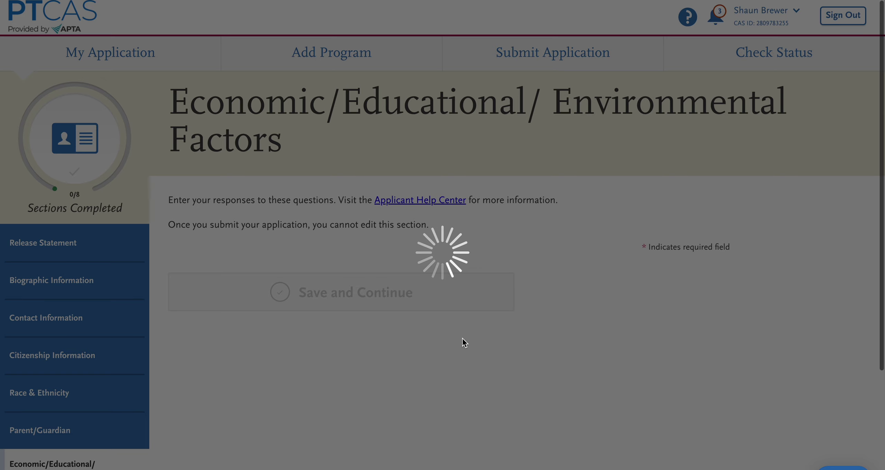
Review the still-unanswered Family Situation questions on the Economic/Educational/Environmental Factors page.
{"action": "scroll", "coordinate": [402, 378], "scroll_direction": "down", "scroll_amount": 2}
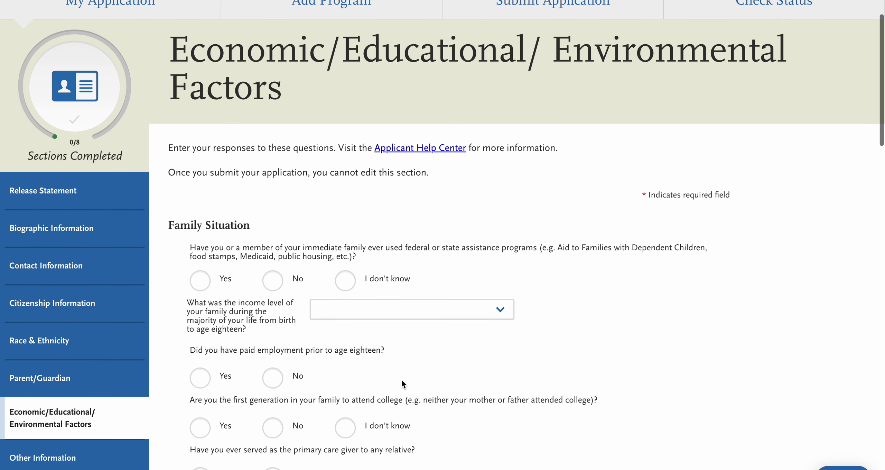
{"action": "scroll", "coordinate": [401, 378], "scroll_direction": "down", "scroll_amount": 1}
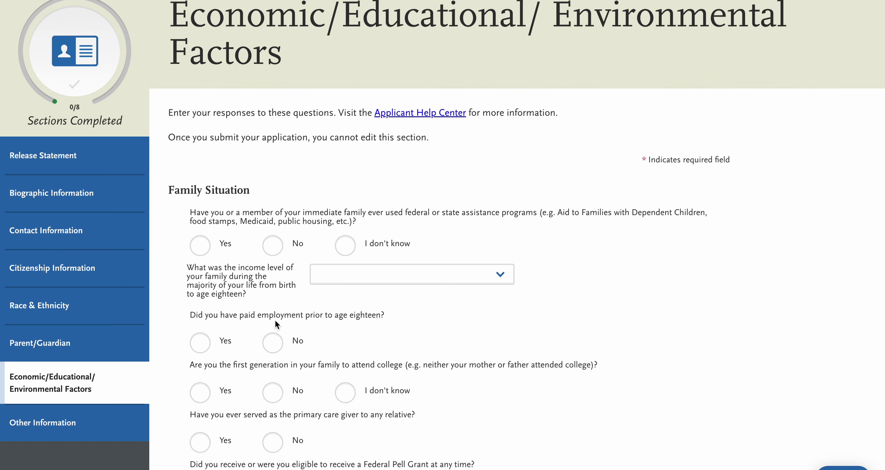
{"action": "scroll", "coordinate": [275, 318], "scroll_direction": "down", "scroll_amount": 1}
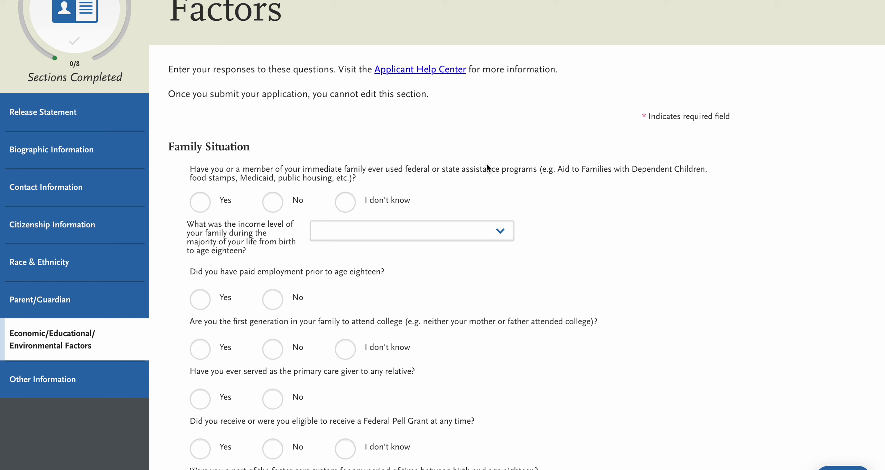
{"action": "scroll", "coordinate": [235, 270], "scroll_direction": "down", "scroll_amount": 1}
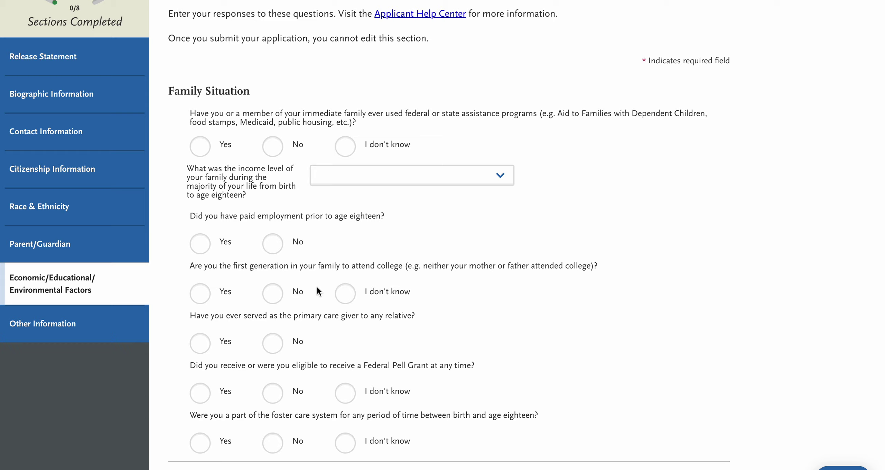
{"action": "scroll", "coordinate": [346, 259], "scroll_direction": "down", "scroll_amount": 2}
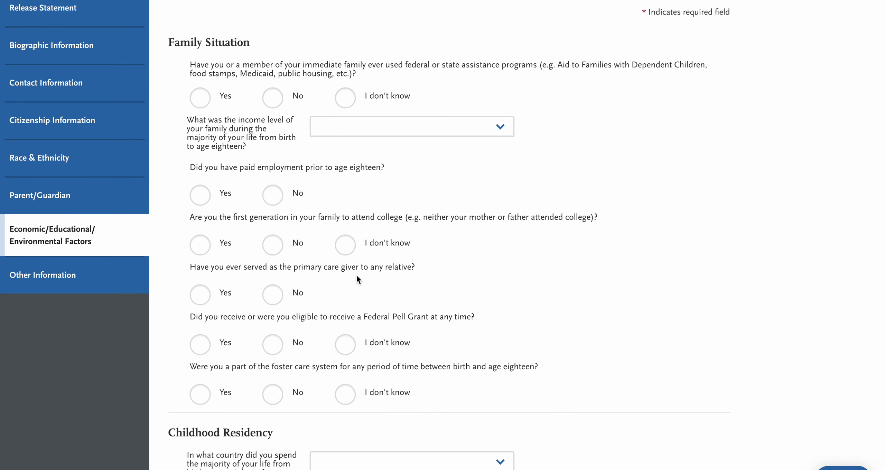
{"action": "scroll", "coordinate": [316, 317], "scroll_direction": "down", "scroll_amount": 1}
{"action": "scroll", "coordinate": [316, 316], "scroll_direction": "down", "scroll_amount": 2}
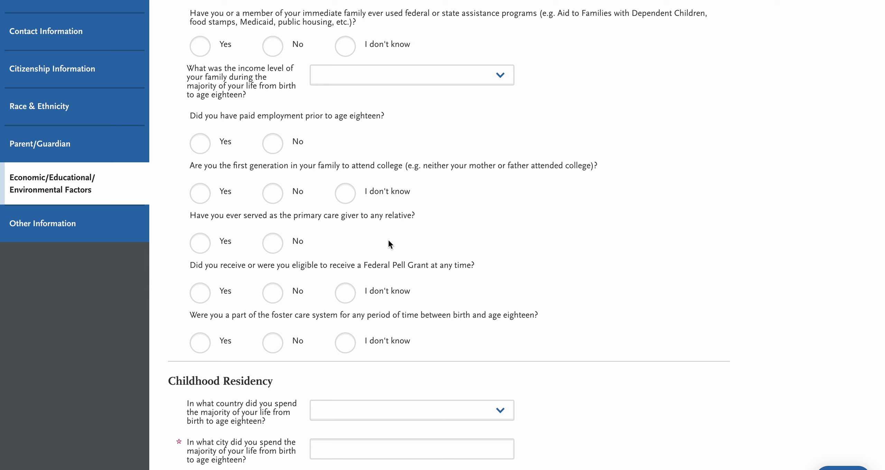
{"action": "scroll", "coordinate": [299, 339], "scroll_direction": "down", "scroll_amount": 1}
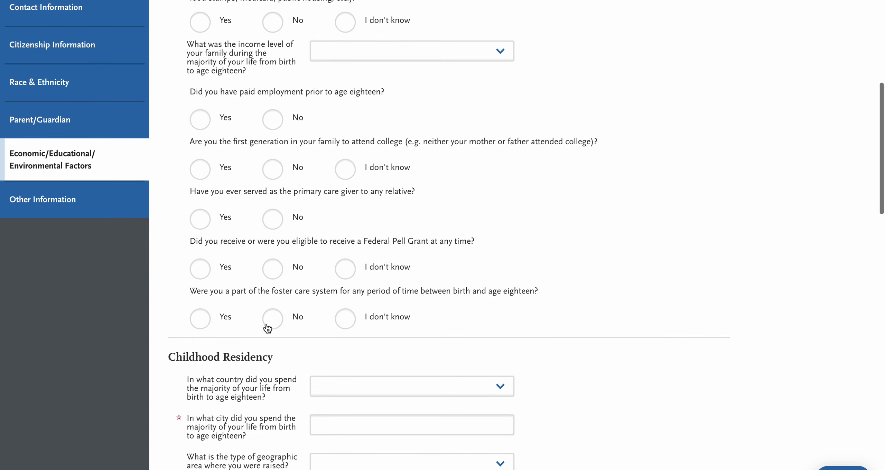
{"action": "scroll", "coordinate": [369, 295], "scroll_direction": "down", "scroll_amount": 10}
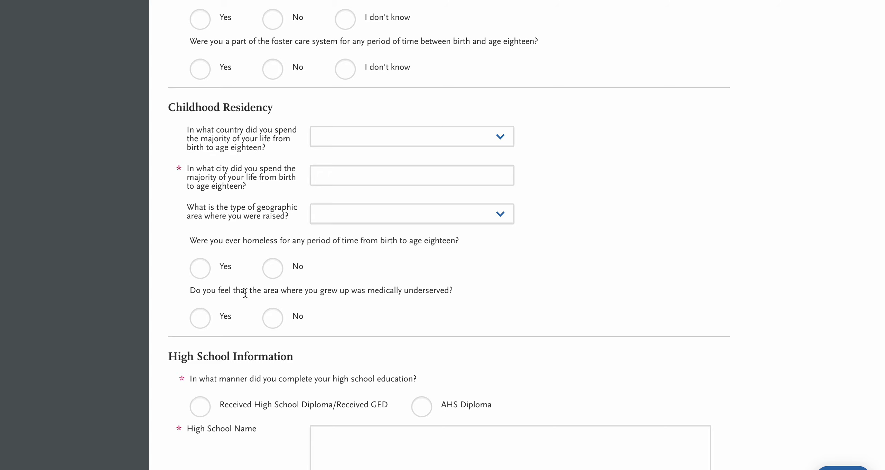
{"action": "scroll", "coordinate": [427, 294], "scroll_direction": "up", "scroll_amount": 9}
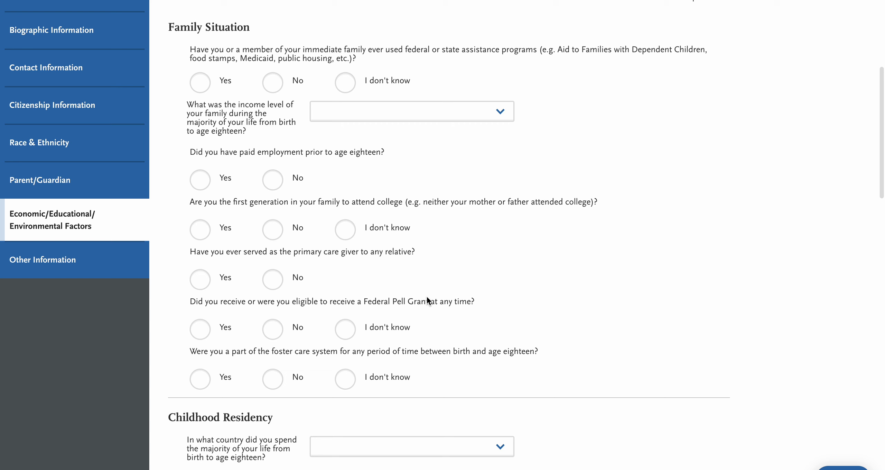
{"action": "scroll", "coordinate": [395, 171], "scroll_direction": "down", "scroll_amount": 7}
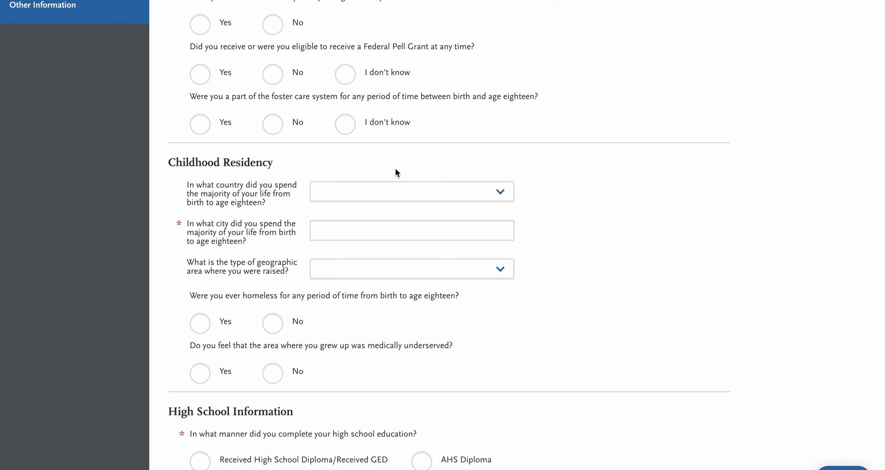
{"action": "scroll", "coordinate": [395, 167], "scroll_direction": "down", "scroll_amount": 10}
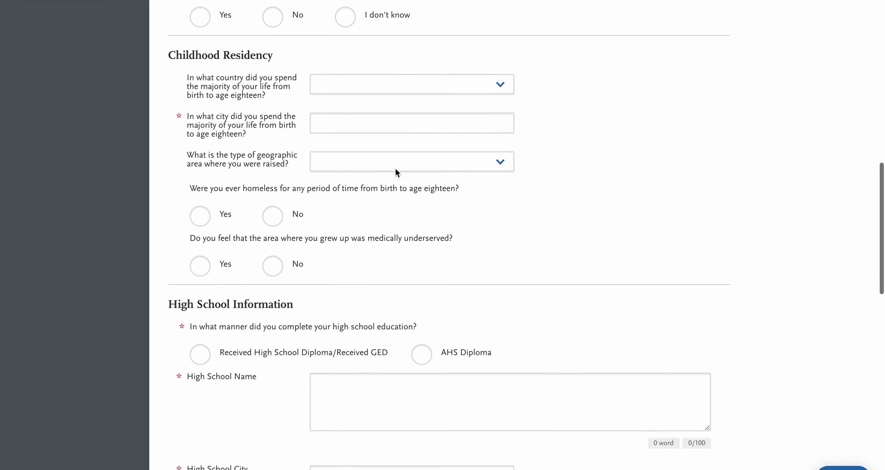
{"action": "scroll", "coordinate": [218, 216], "scroll_direction": "down", "scroll_amount": 2}
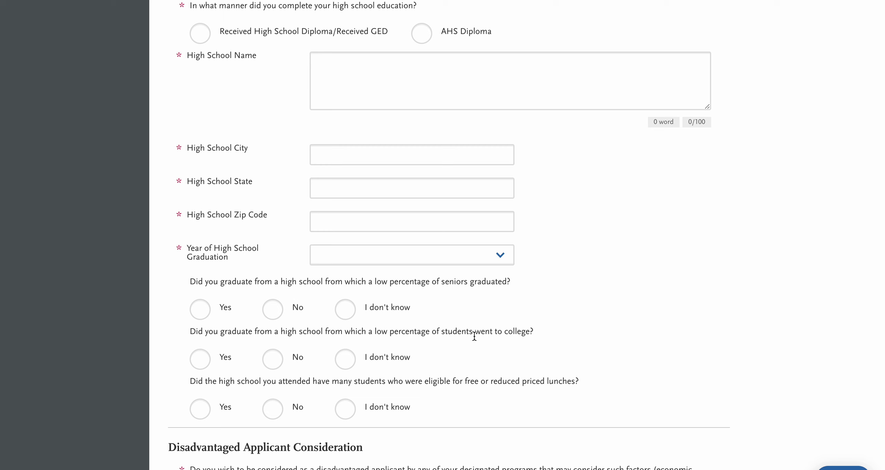
{"action": "scroll", "coordinate": [535, 339], "scroll_direction": "down", "scroll_amount": 1}
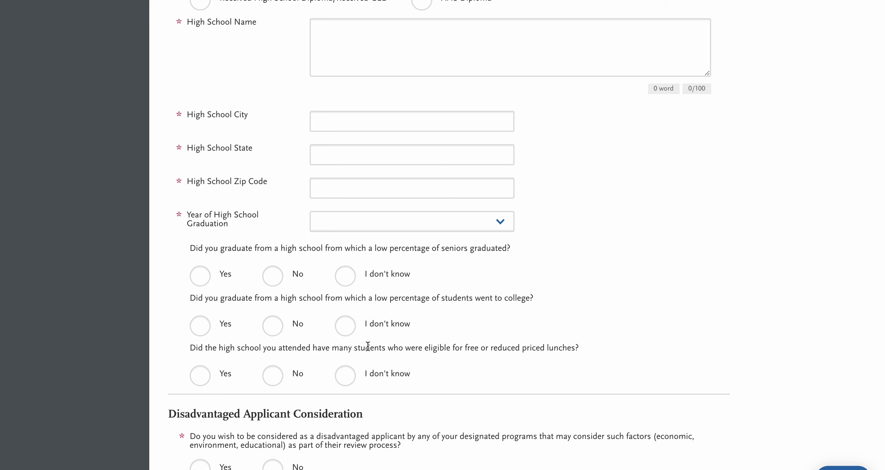
{"action": "scroll", "coordinate": [333, 334], "scroll_direction": "down", "scroll_amount": 3}
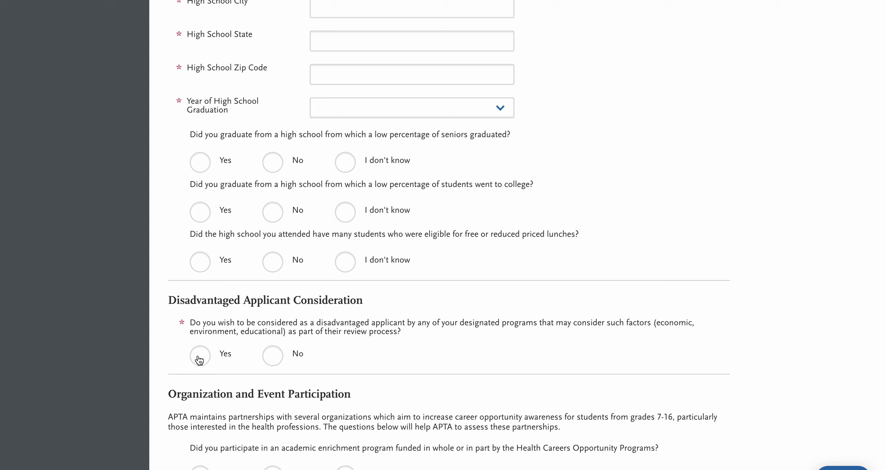
{"action": "scroll", "coordinate": [255, 351], "scroll_direction": "down", "scroll_amount": 1}
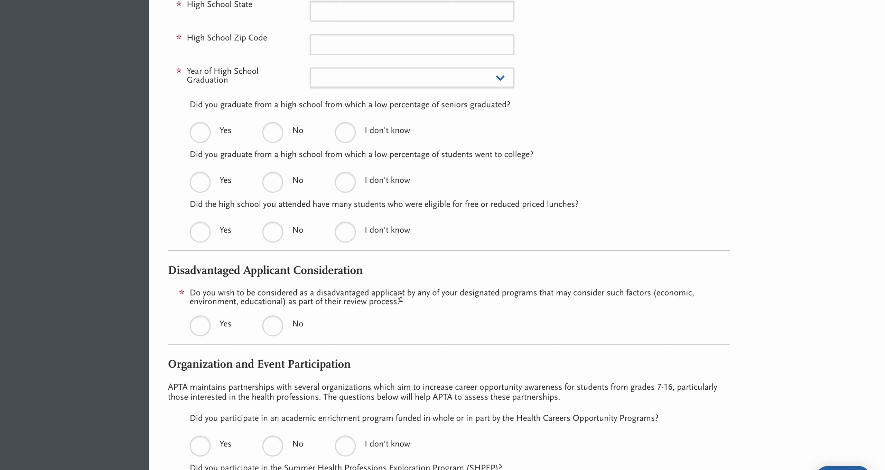
{"action": "scroll", "coordinate": [382, 255], "scroll_direction": "up", "scroll_amount": 10}
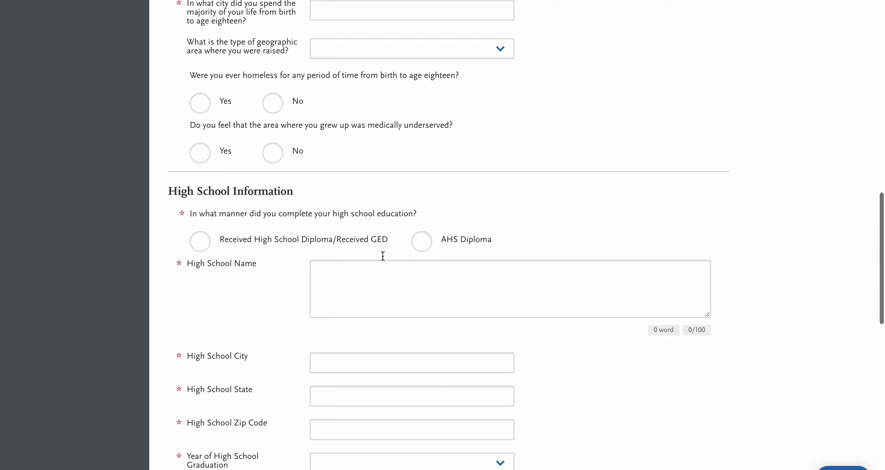
{"action": "scroll", "coordinate": [382, 256], "scroll_direction": "up", "scroll_amount": 1}
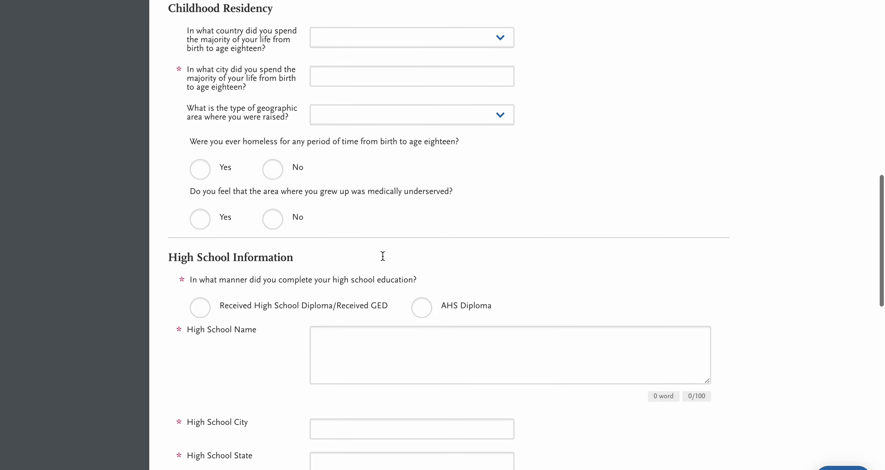
{"action": "scroll", "coordinate": [382, 256], "scroll_direction": "up", "scroll_amount": 1}
{"action": "scroll", "coordinate": [348, 241], "scroll_direction": "up", "scroll_amount": 5}
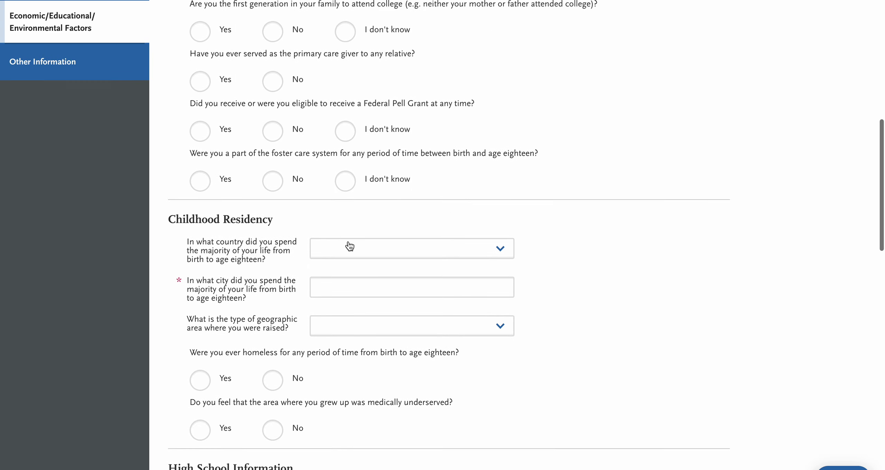
{"action": "scroll", "coordinate": [349, 246], "scroll_direction": "down", "scroll_amount": 15}
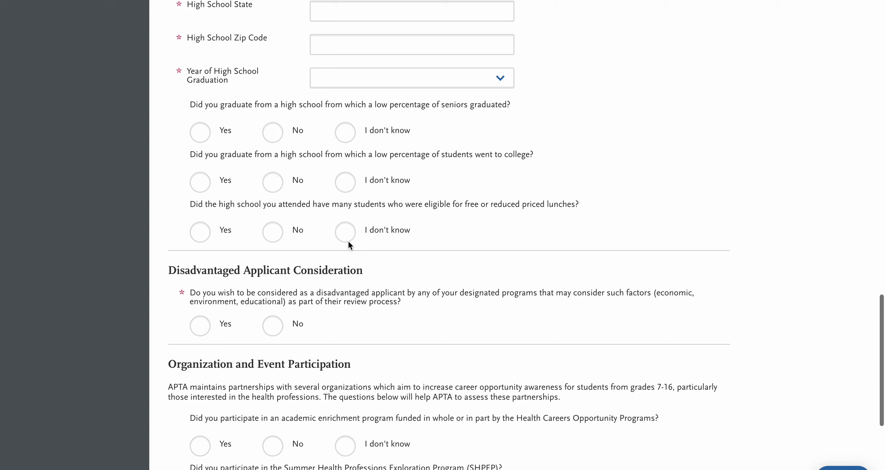
{"action": "scroll", "coordinate": [348, 239], "scroll_direction": "down", "scroll_amount": 3}
Select Yes for Disadvantaged Applicant Consideration, leaving the explanation box empty at 0 words.
{"action": "left_click", "coordinate": [200, 218]}
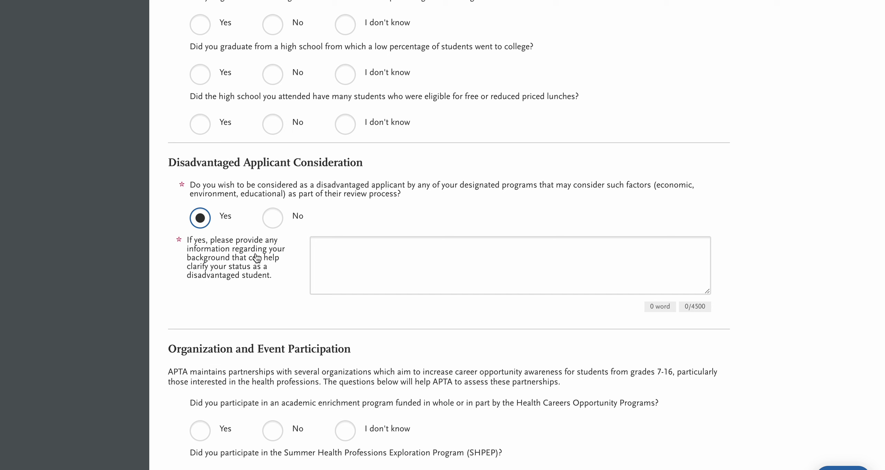
{"action": "scroll", "coordinate": [304, 296], "scroll_direction": "down", "scroll_amount": 1}
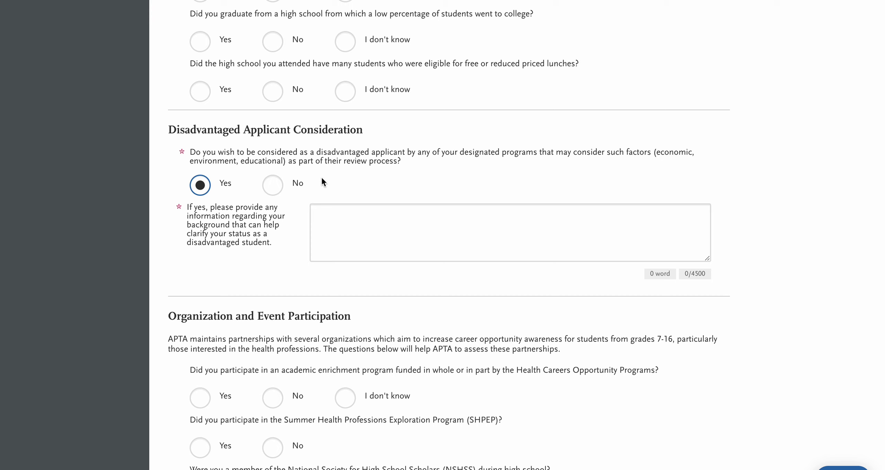
{"action": "scroll", "coordinate": [372, 122], "scroll_direction": "up", "scroll_amount": 4}
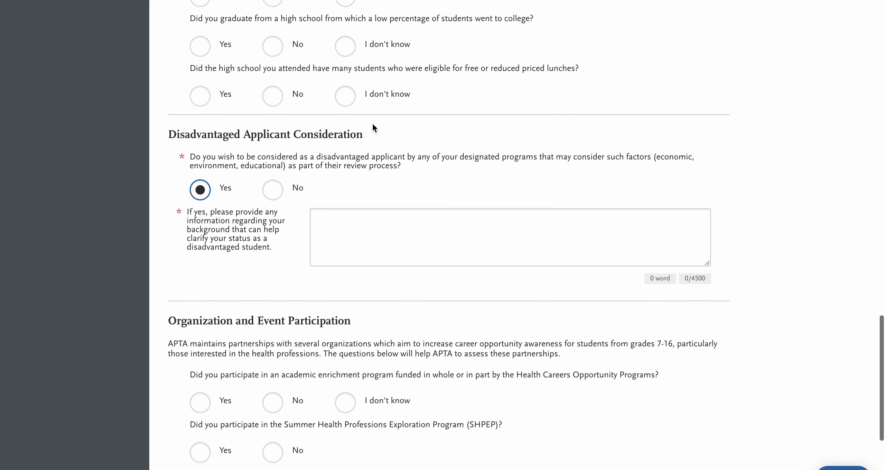
{"action": "scroll", "coordinate": [372, 125], "scroll_direction": "up", "scroll_amount": 4}
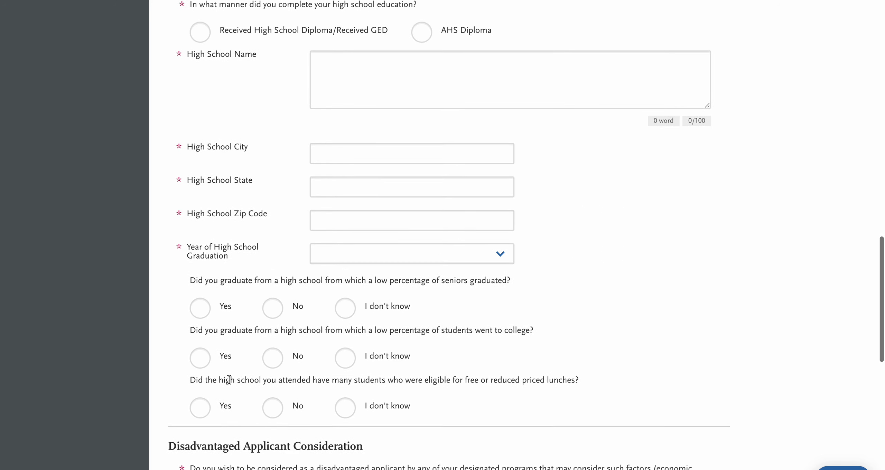
{"action": "scroll", "coordinate": [235, 332], "scroll_direction": "up", "scroll_amount": 4}
{"action": "scroll", "coordinate": [242, 263], "scroll_direction": "up", "scroll_amount": 15}
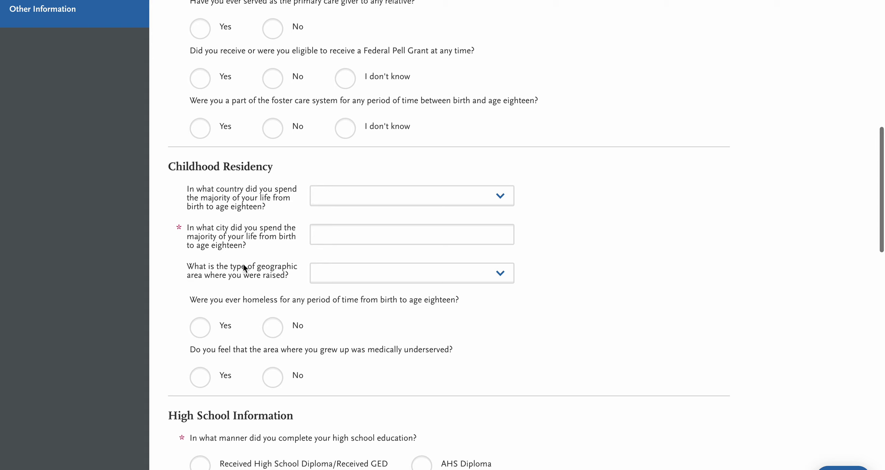
{"action": "scroll", "coordinate": [243, 262], "scroll_direction": "down", "scroll_amount": 20}
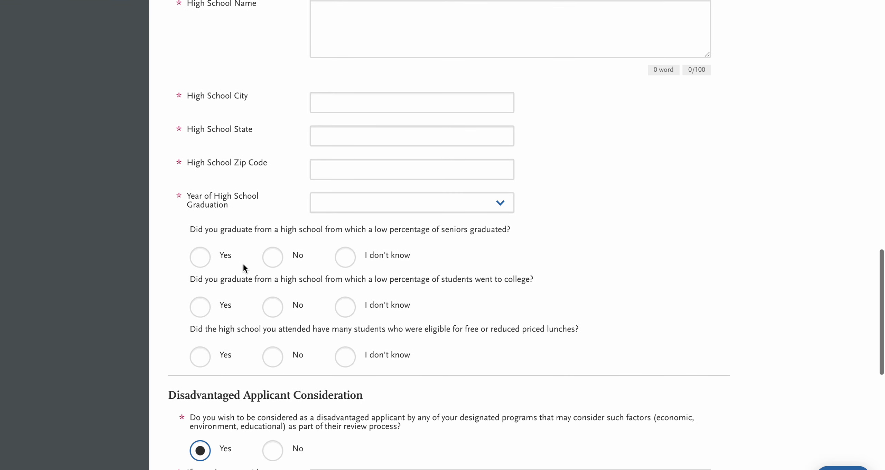
{"action": "scroll", "coordinate": [243, 263], "scroll_direction": "up", "scroll_amount": 8}
{"action": "scroll", "coordinate": [243, 268], "scroll_direction": "down", "scroll_amount": 16}
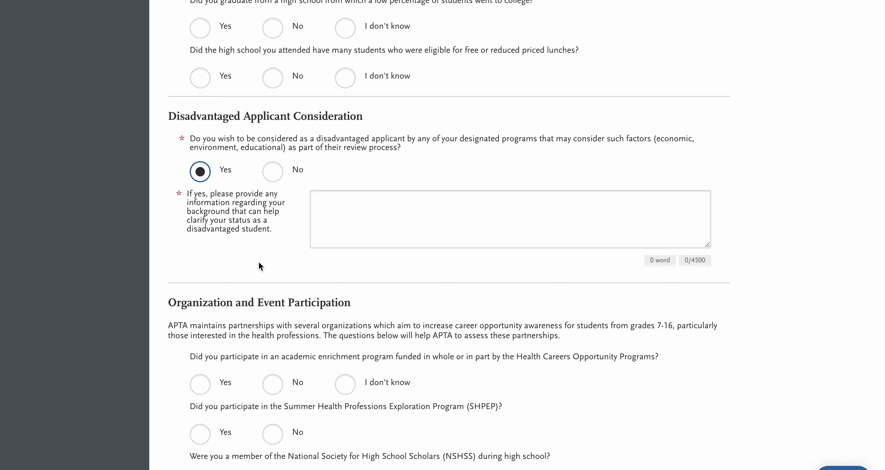
{"action": "scroll", "coordinate": [268, 262], "scroll_direction": "down", "scroll_amount": 3}
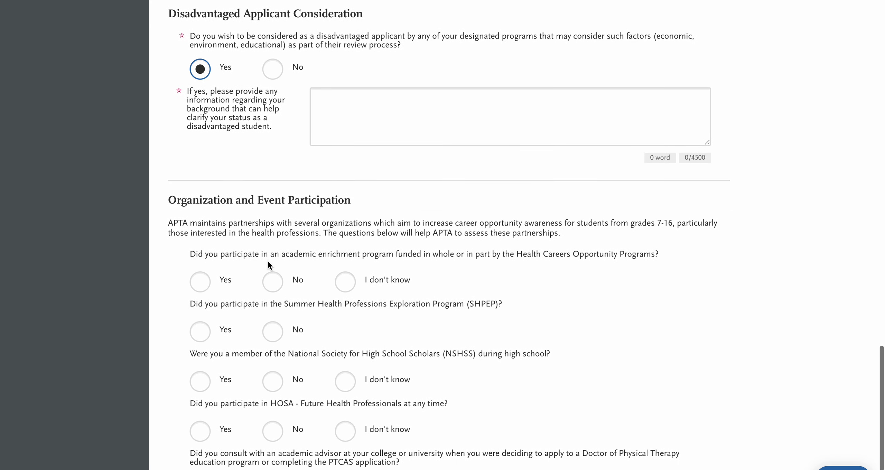
{"action": "scroll", "coordinate": [270, 265], "scroll_direction": "up", "scroll_amount": 3}
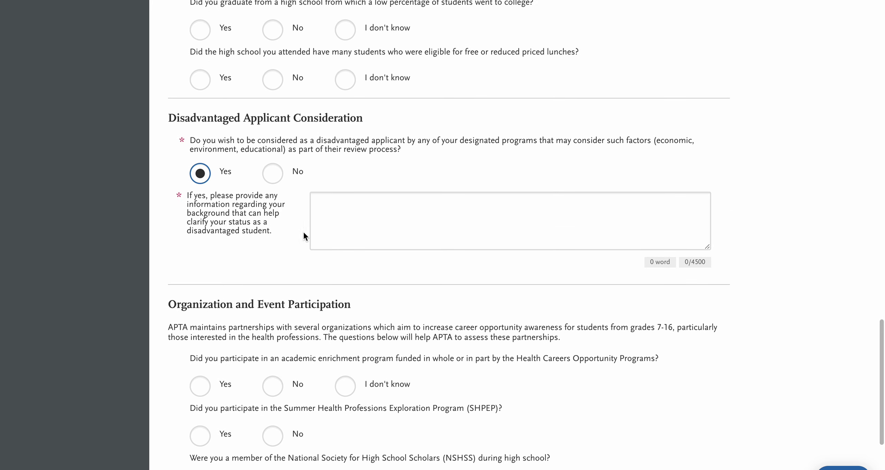